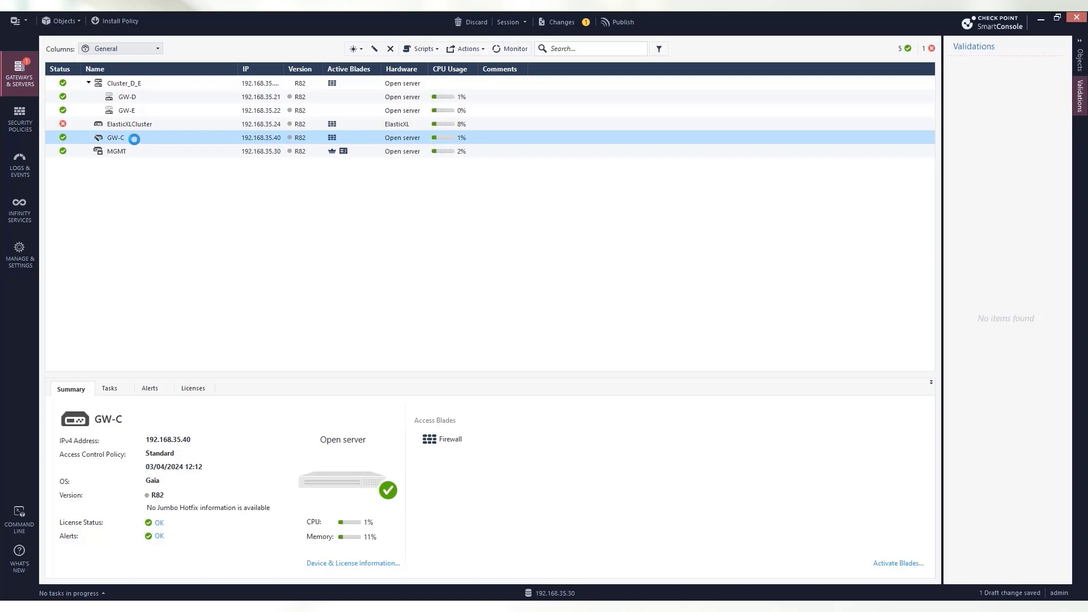
- Enable the Application Control and URL Filtering blades on gateway GW-C
double_click(134, 139)
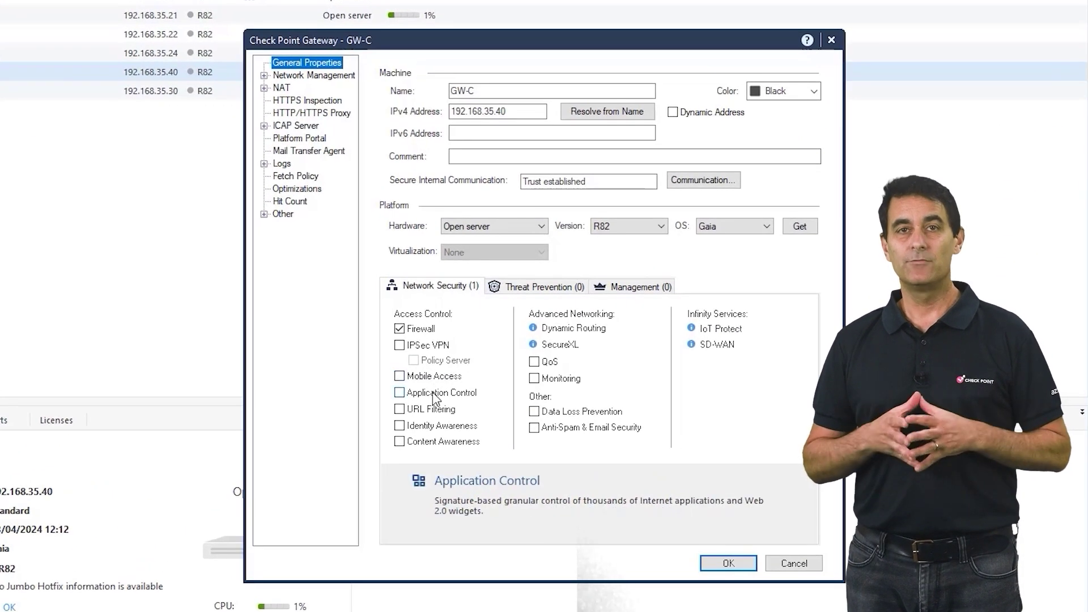
left_click(400, 395)
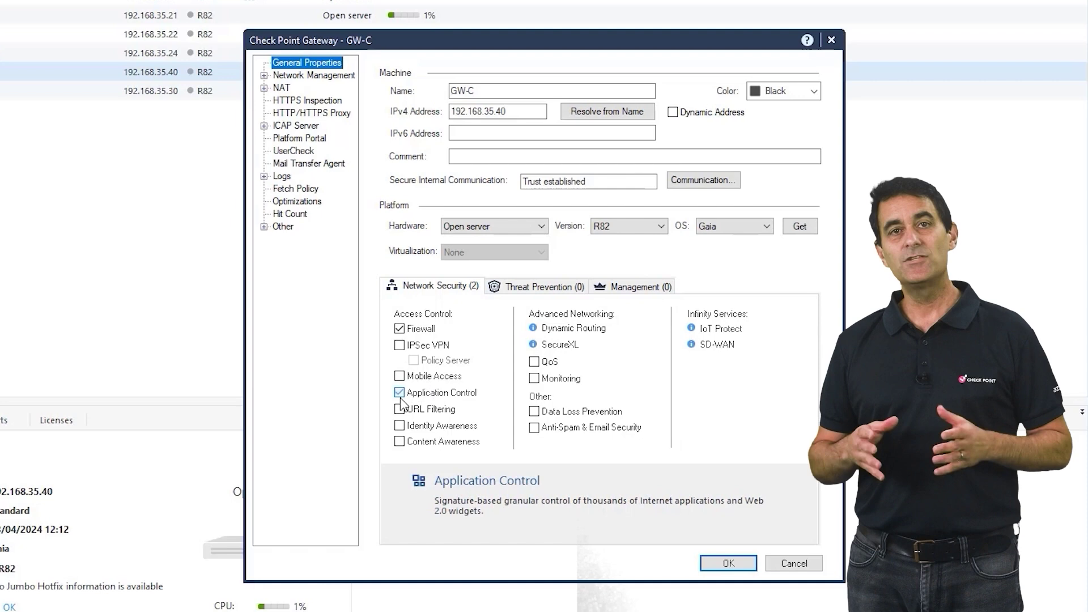
left_click(400, 408)
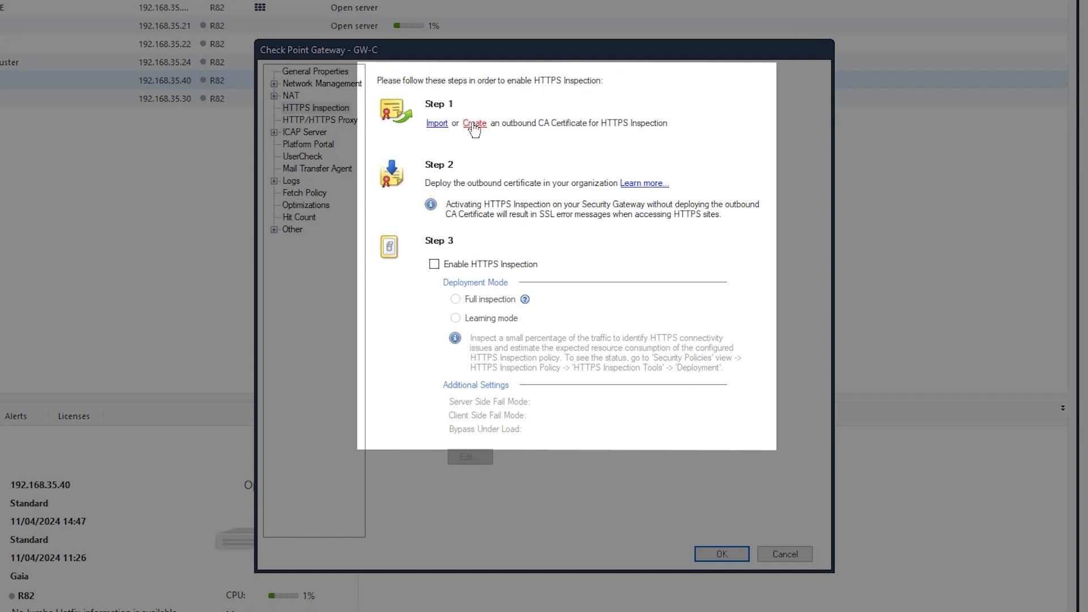
- Create a new outbound CA certificate, entering and confirming its private key password
left_click(475, 123)
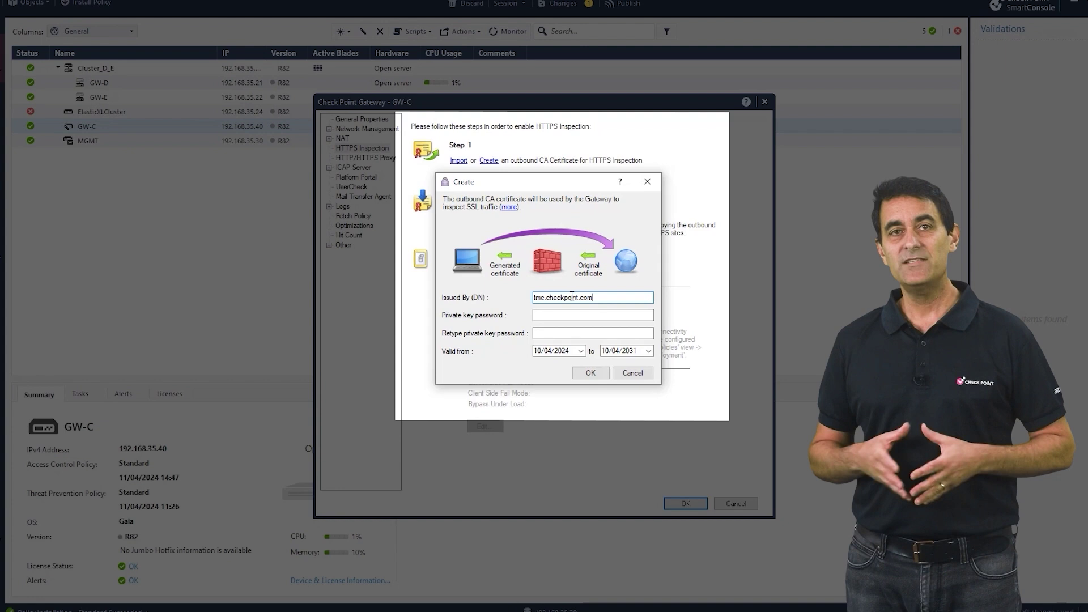
key("Tab")
type("********")
key("Tab")
type("********")
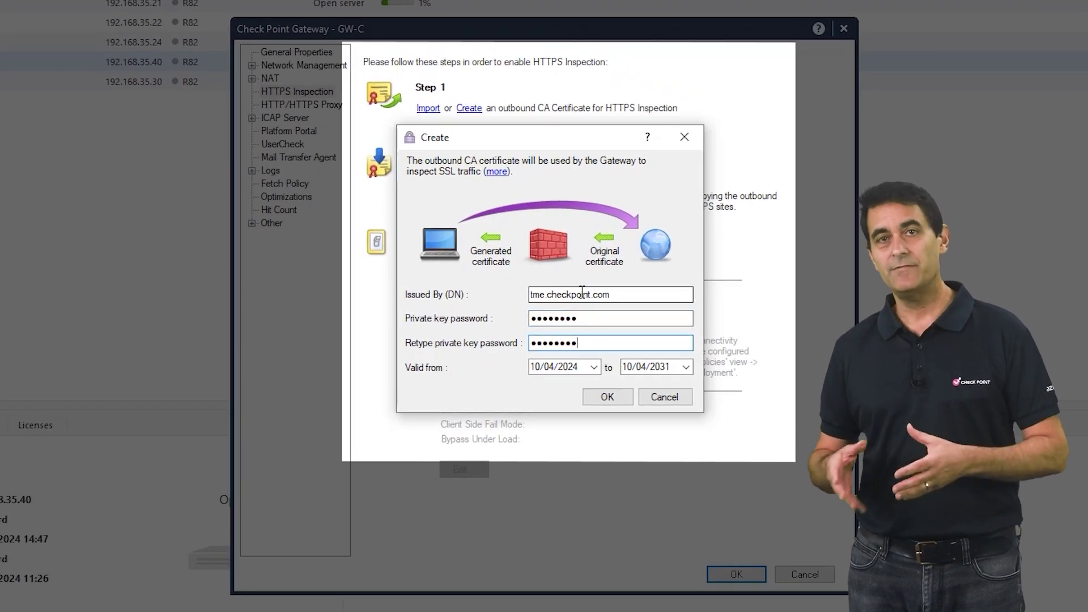
left_click(606, 397)
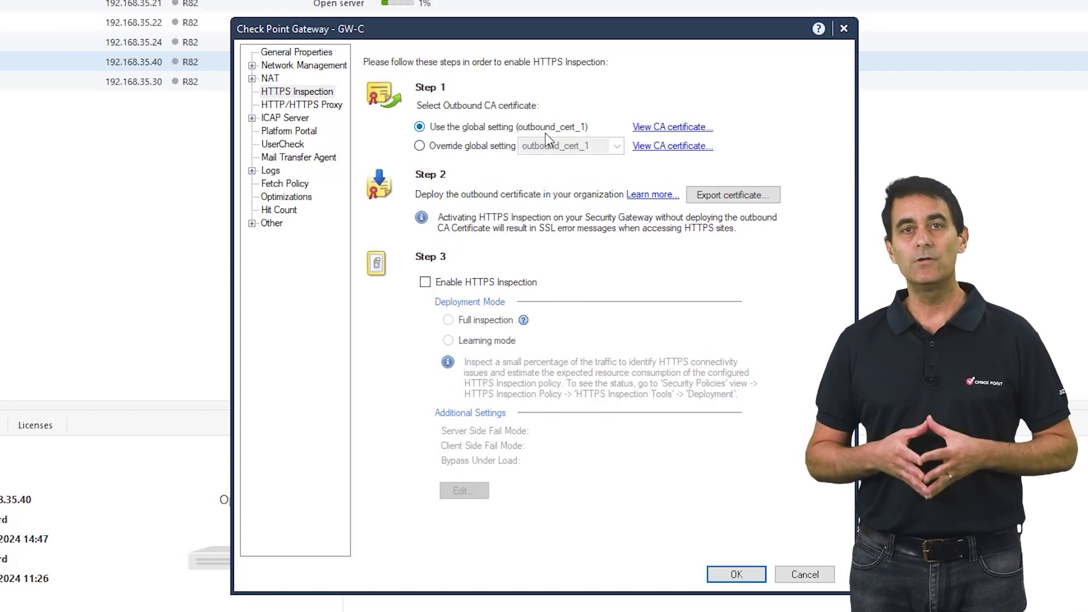
- Override GW-C's global outbound certificate setting and select outbound_cert_1
left_click(479, 146)
left_click(616, 149)
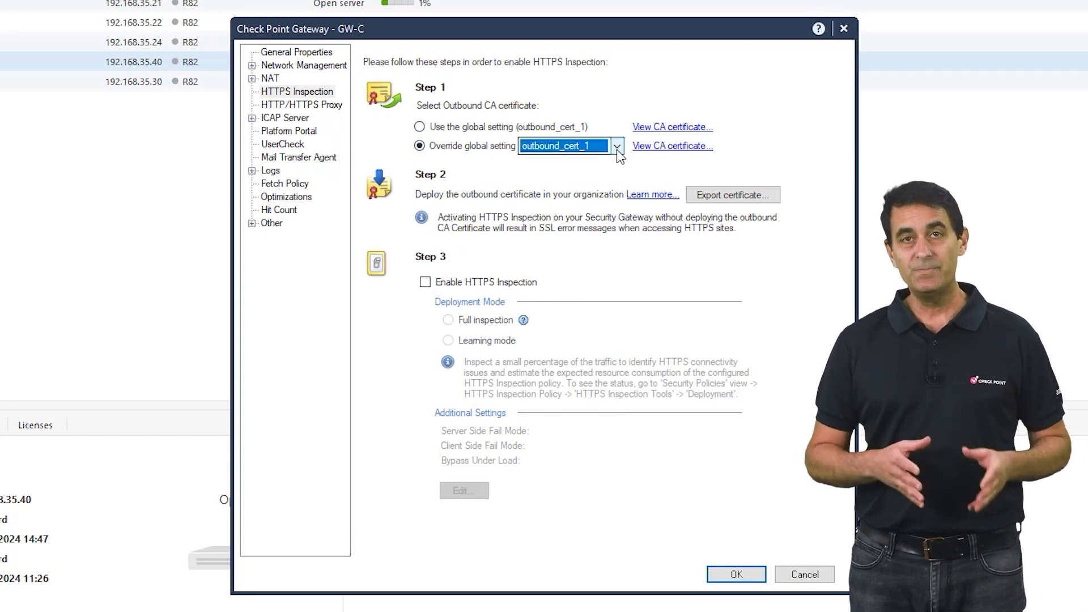
left_click(613, 162)
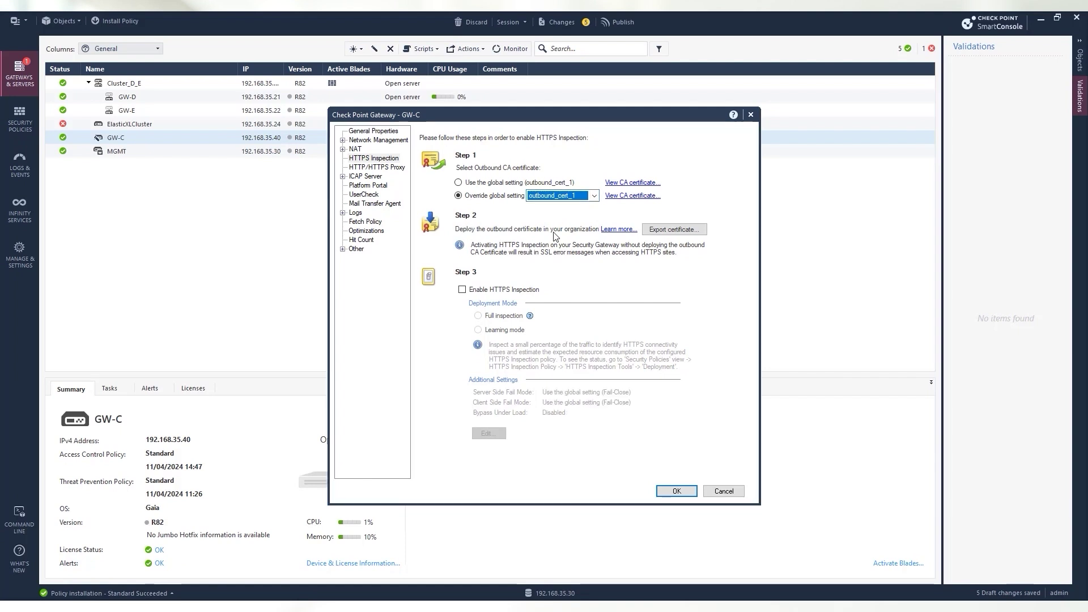
- Export the outbound certificate to Downloads as 'FW Cert' and enable HTTPS Inspection on GW-C
left_click(653, 238)
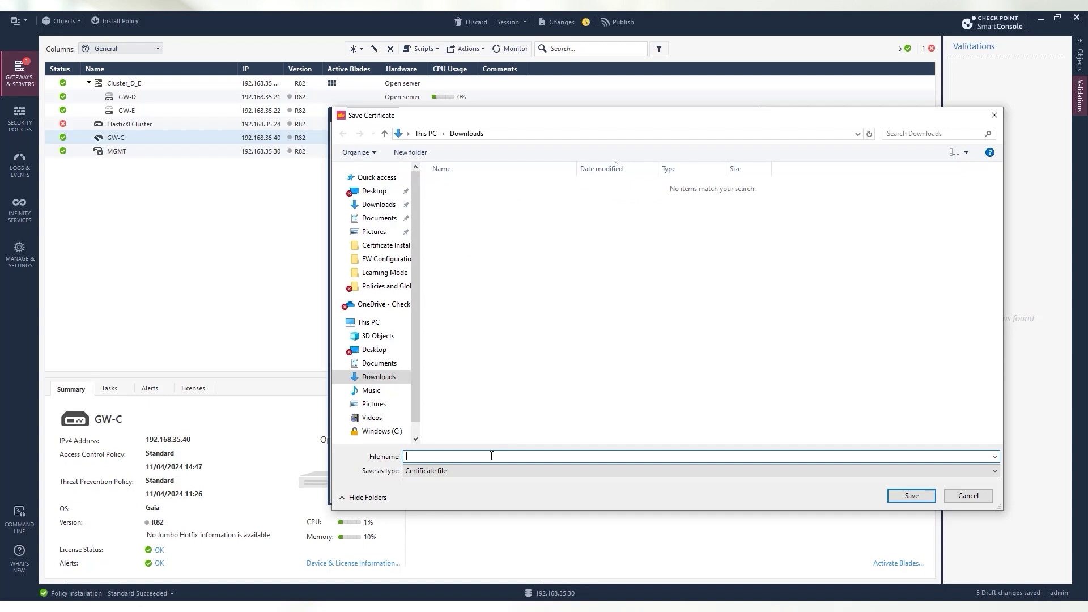
type("FW Cert")
left_click(911, 496)
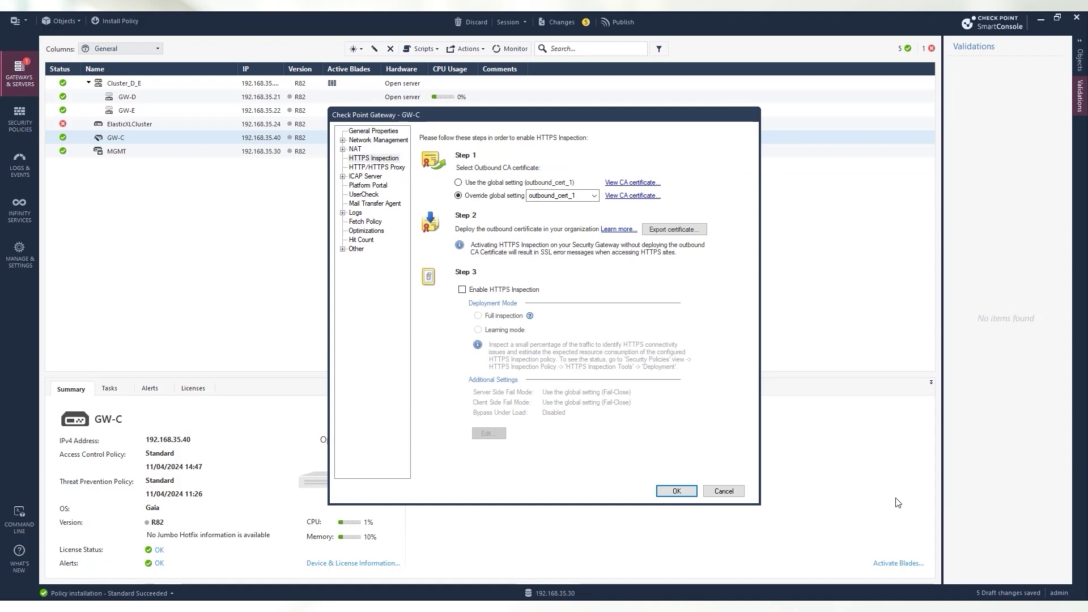
left_click(462, 289)
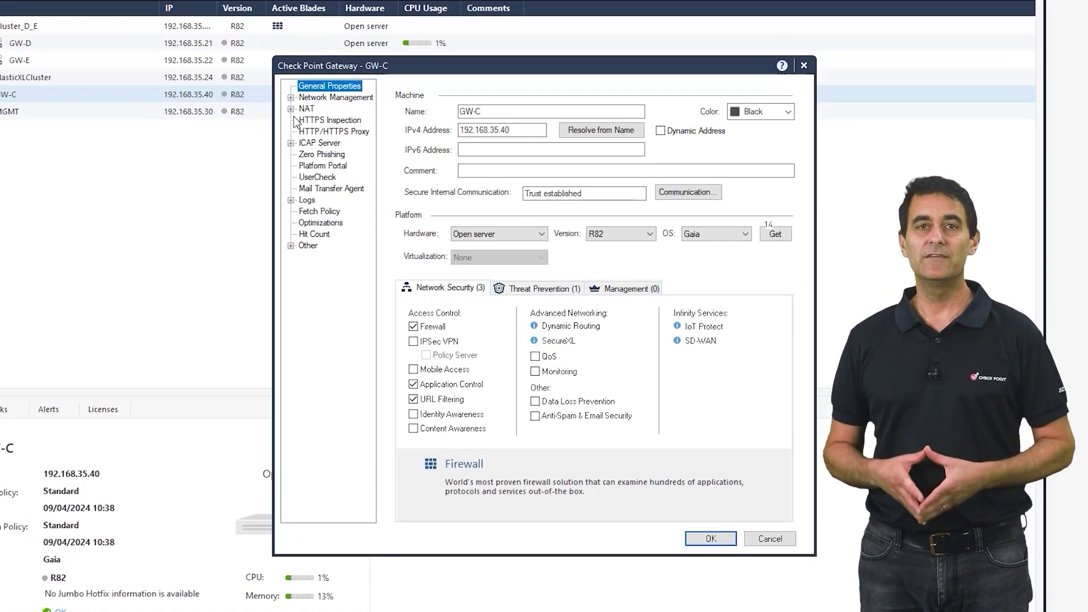
- Set GW-C's HTTPS Inspection deployment mode to Learning mode and save the gateway properties
left_click(302, 120)
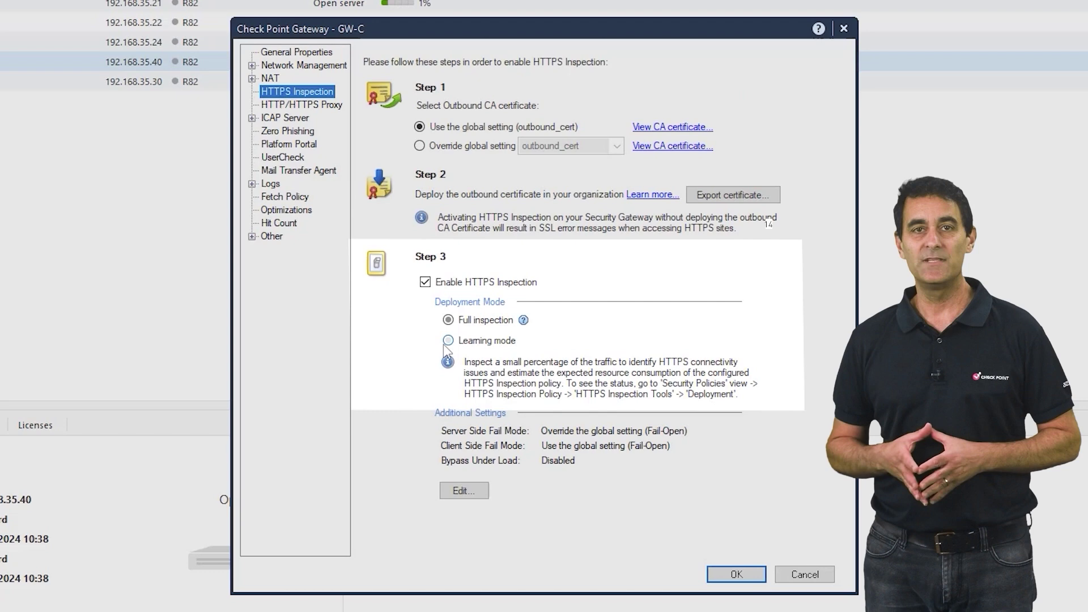
left_click(447, 341)
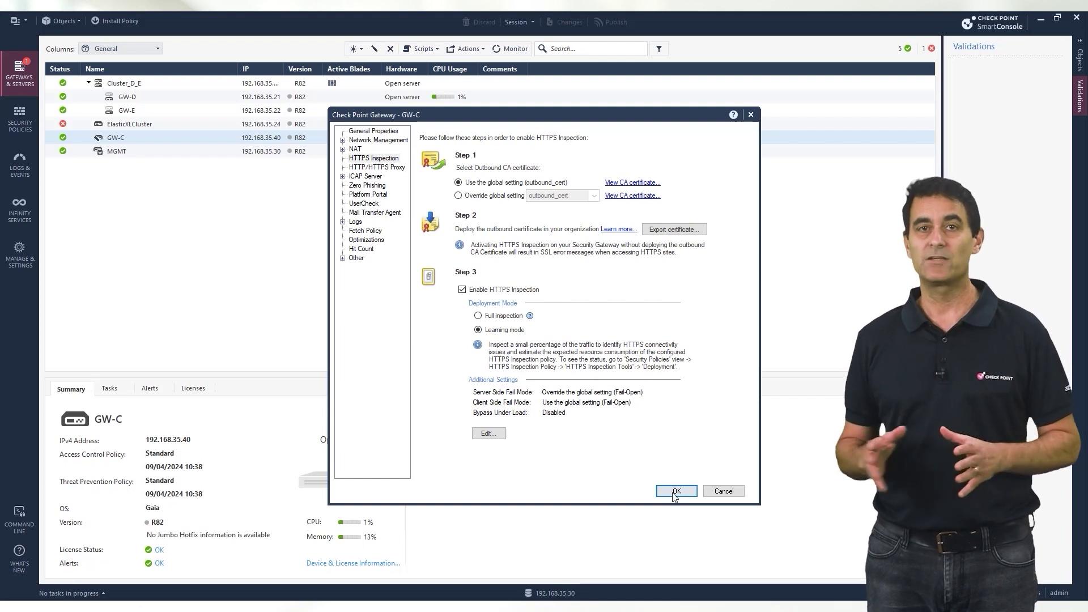
left_click(675, 492)
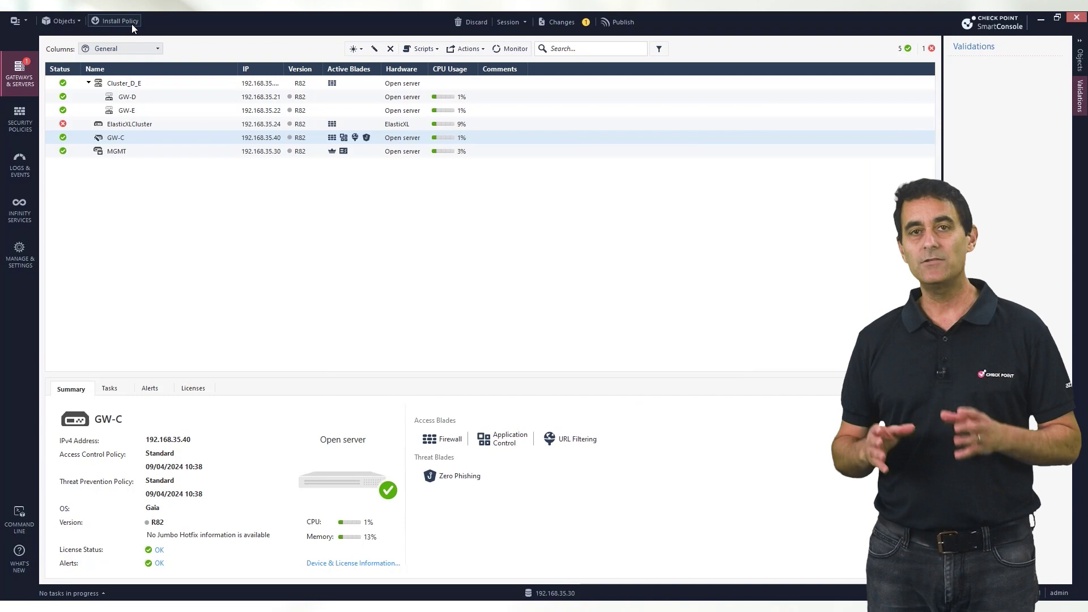
- Publish the session and install the Standard policy on GW-C
left_click(131, 23)
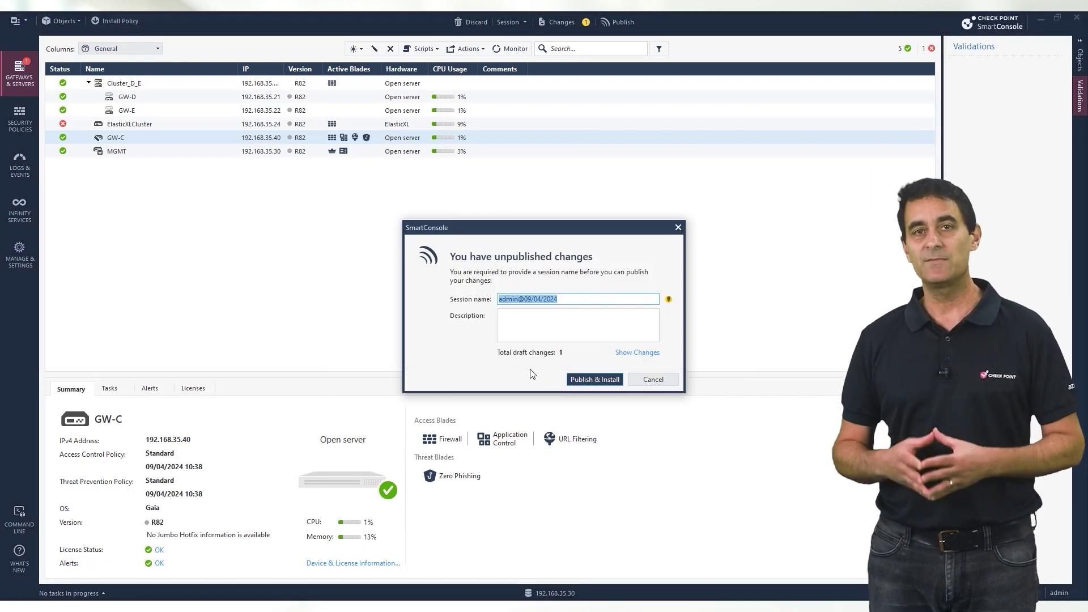
left_click(593, 380)
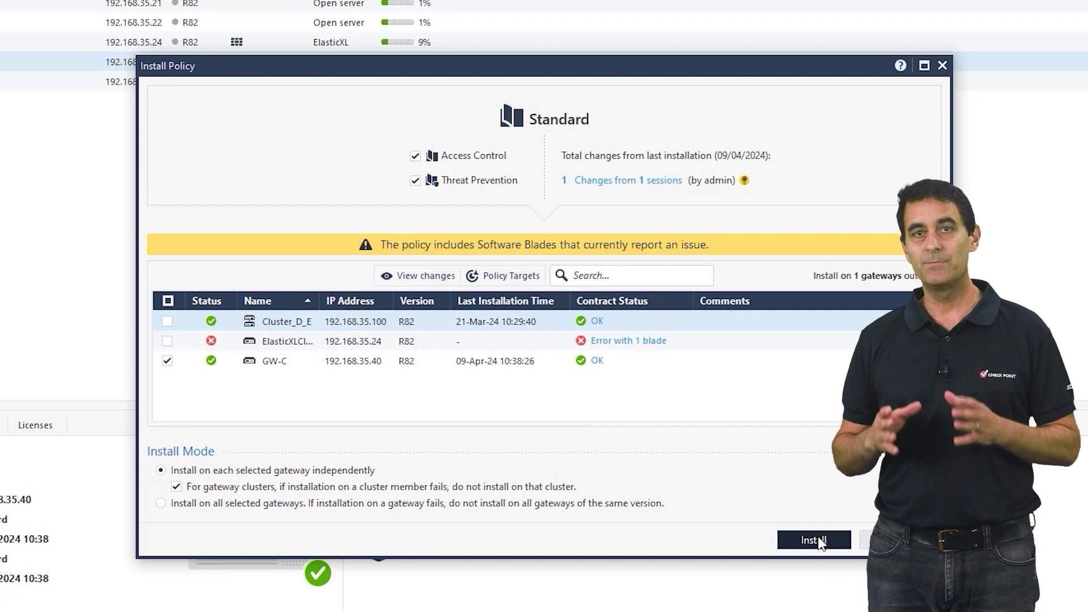
left_click(816, 540)
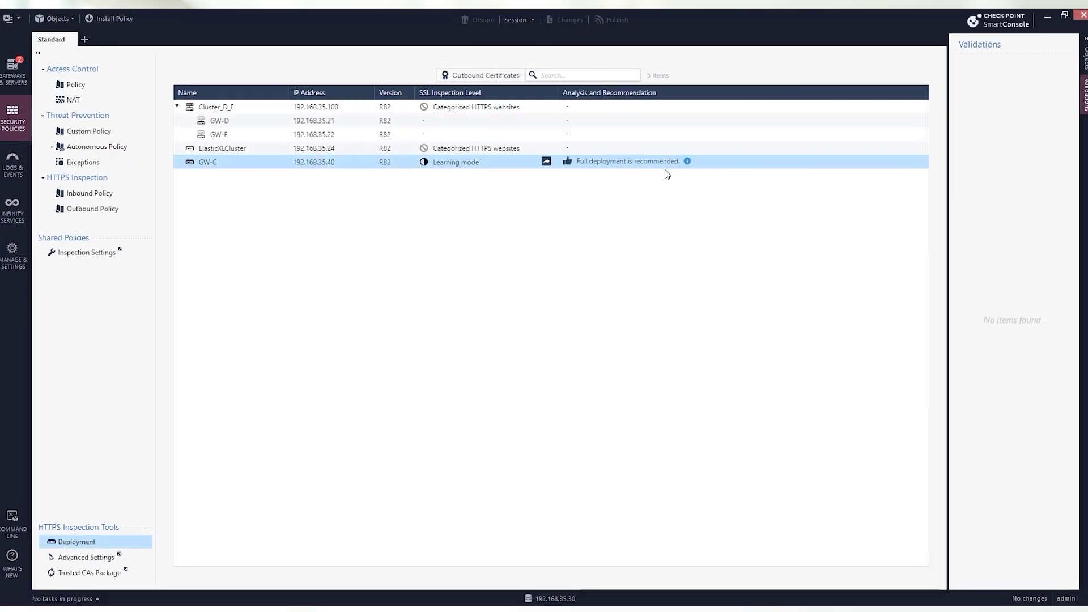
mouse_move(688, 161)
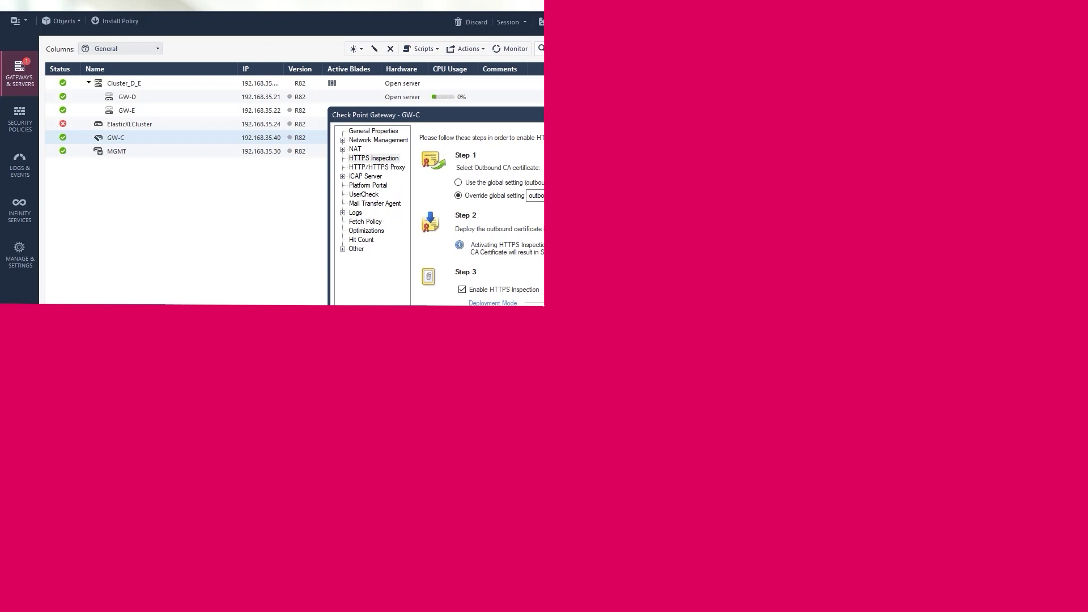
- Switch GW-C's deployment mode to Full inspection and bring up its additional gateway settings
left_click(448, 320)
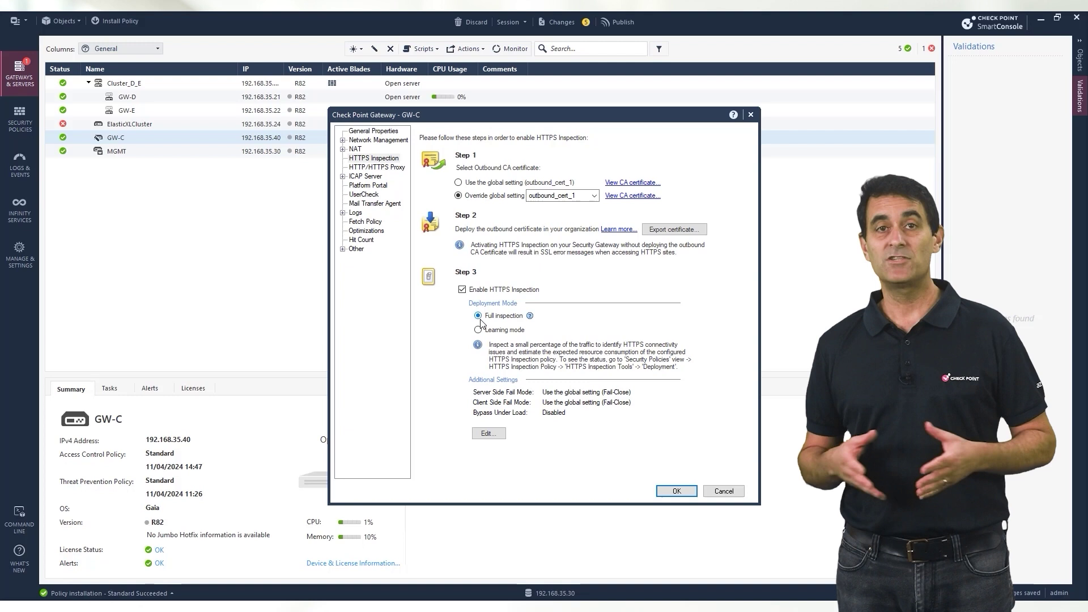
left_click(480, 324)
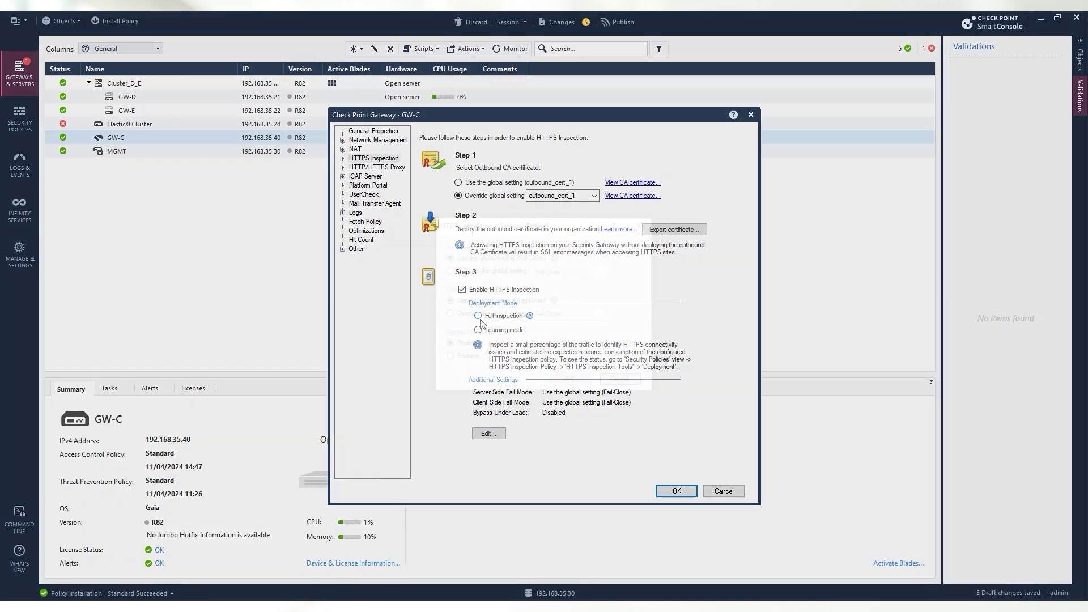
left_click(488, 433)
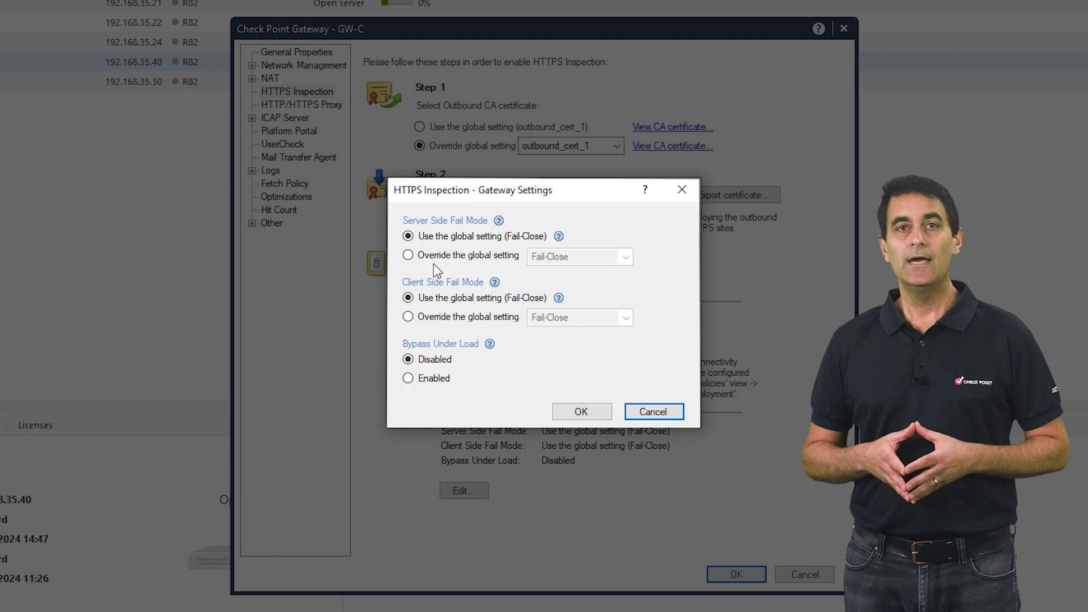
- Override the server side and client side fail modes to Fail-Open
left_click(491, 260)
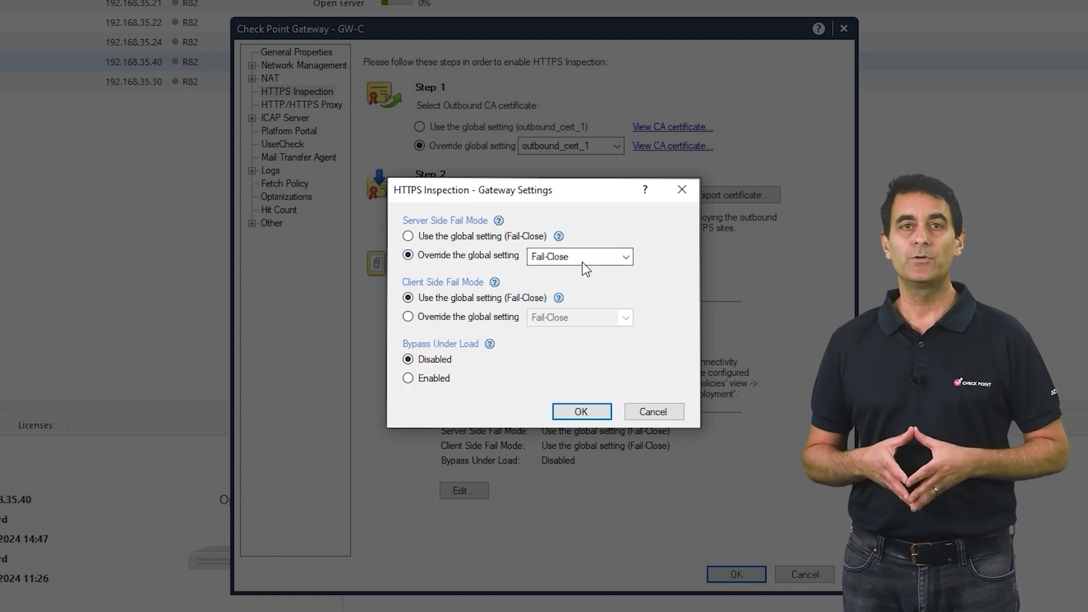
left_click(624, 261)
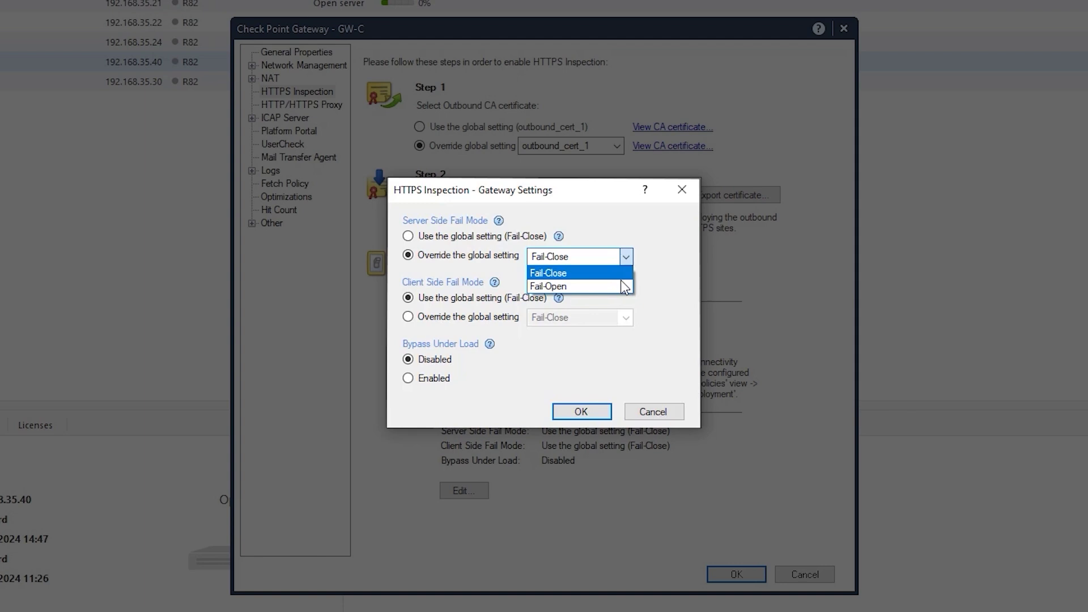
left_click(621, 285)
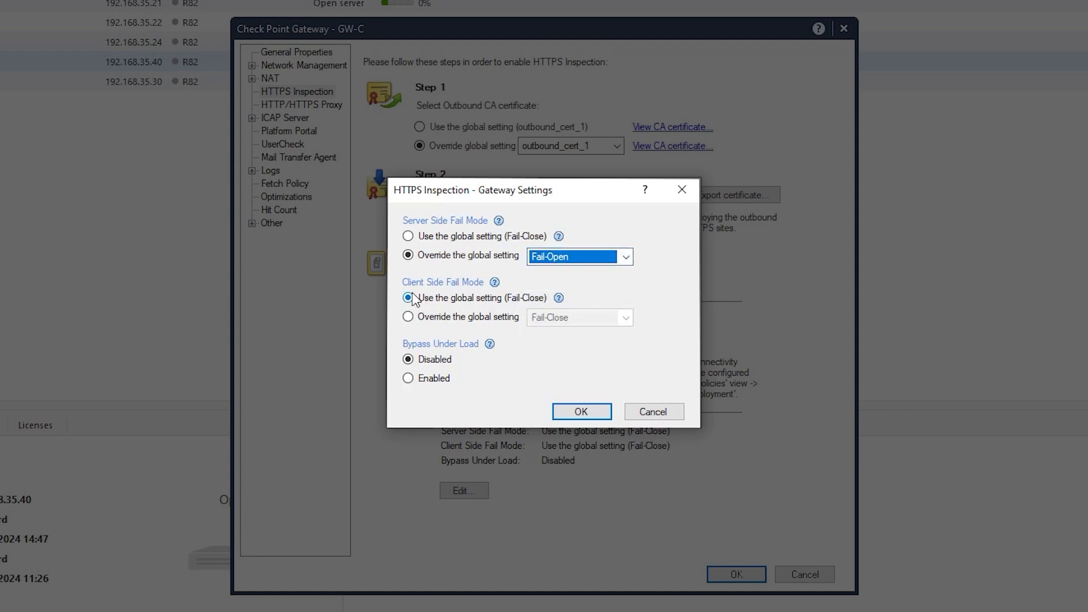
left_click(433, 317)
left_click(608, 317)
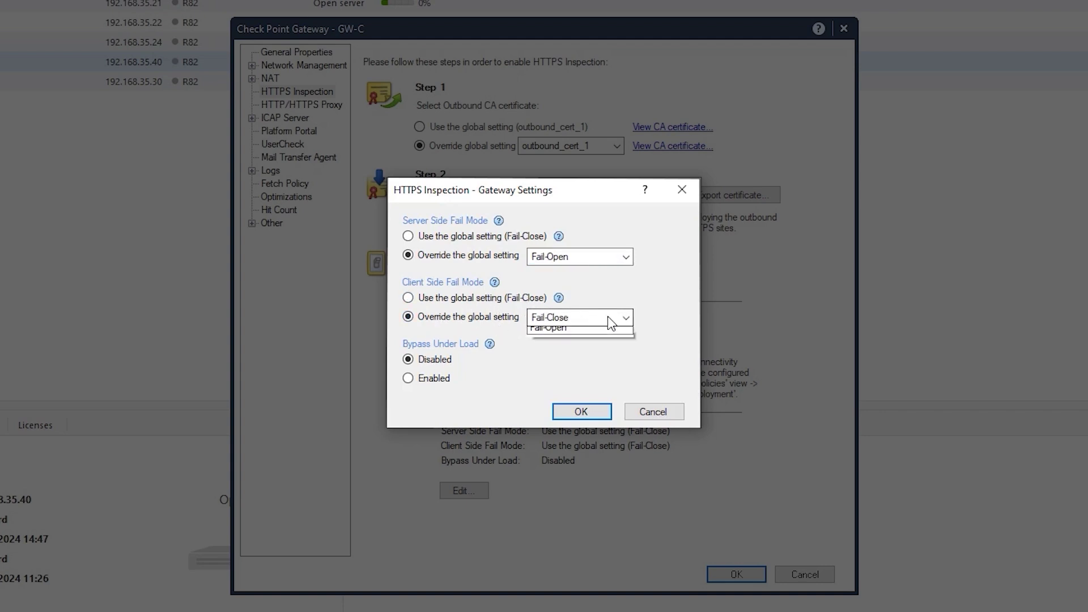
left_click(597, 343)
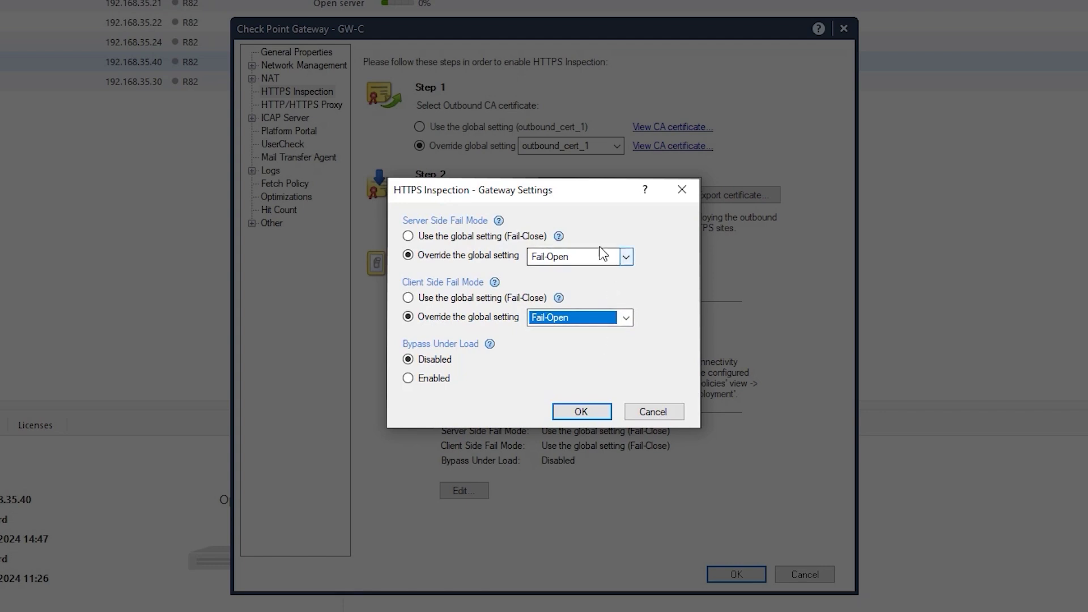
- Revert both fail modes to the global Fail-Close setting, leaving Bypass Under Load disabled
left_click(538, 238)
left_click(499, 298)
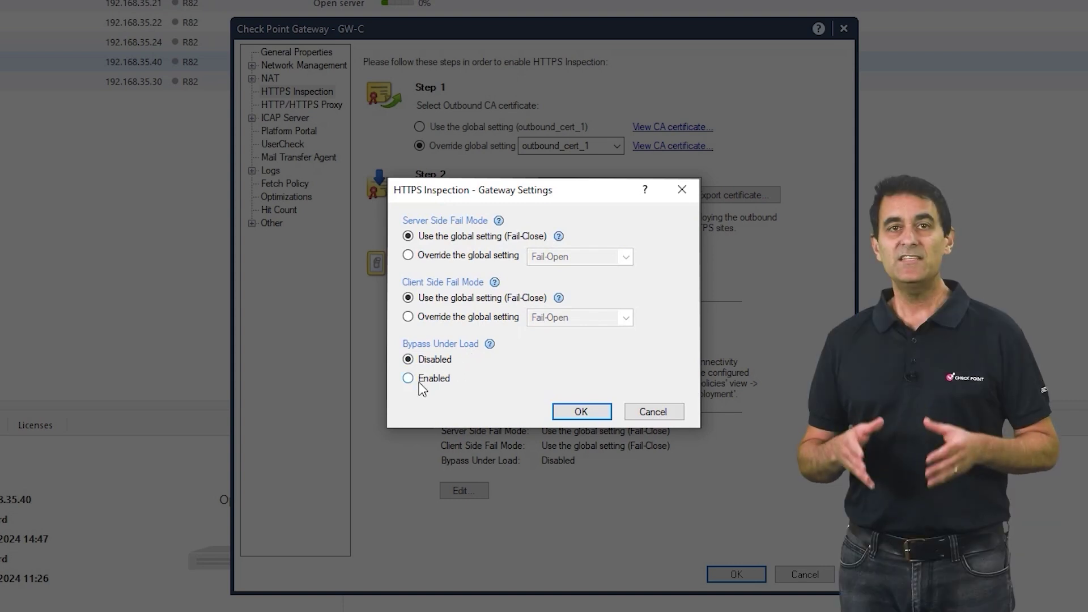
left_click(421, 378)
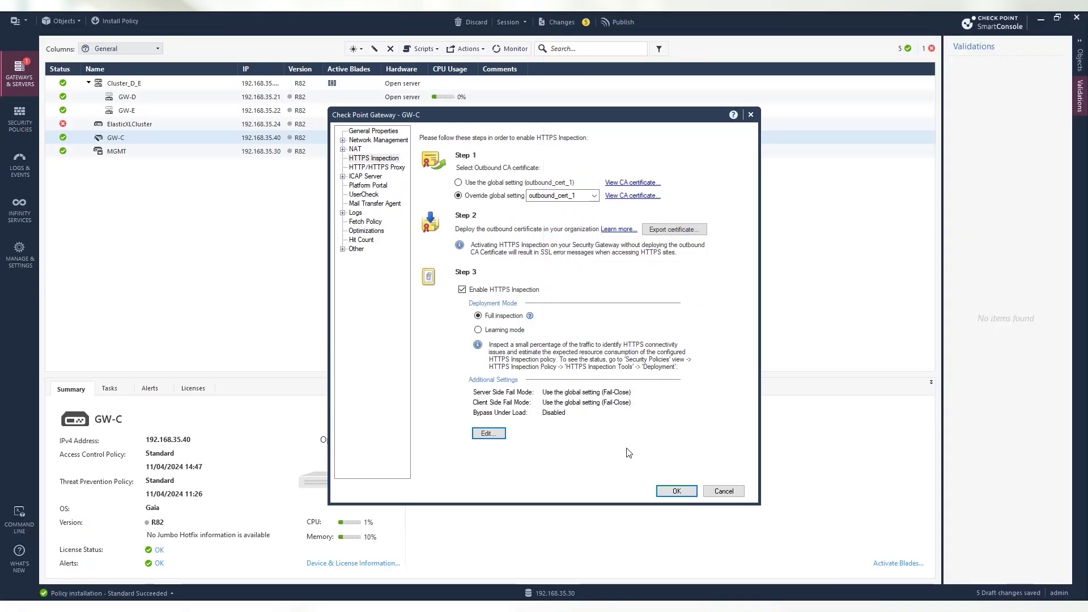
- Save GW-C's properties, then publish the changes and proceed to policy installation
left_click(677, 490)
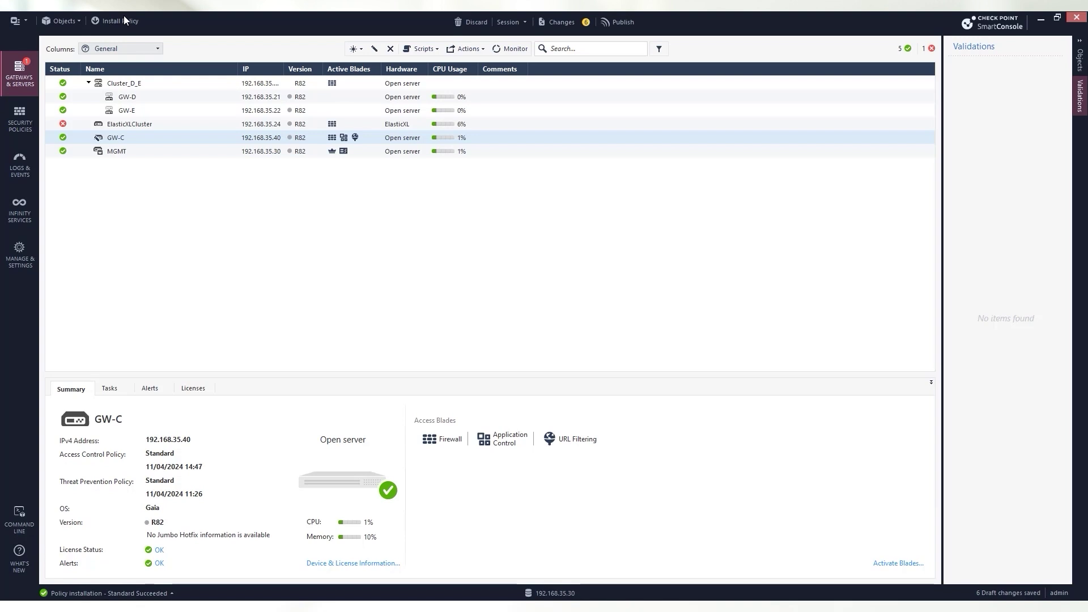
left_click(125, 20)
left_click(594, 376)
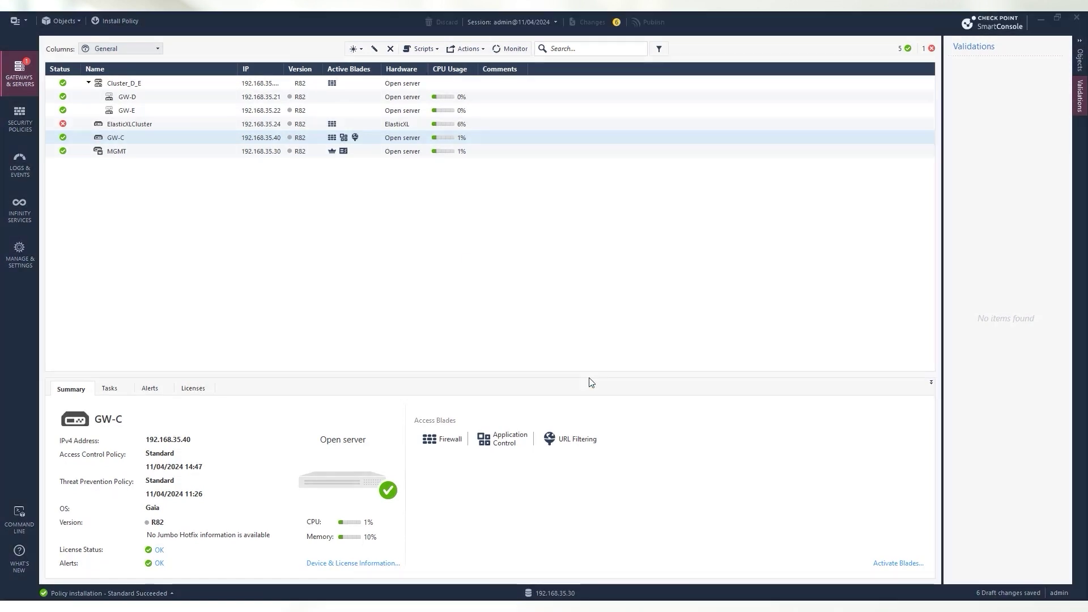